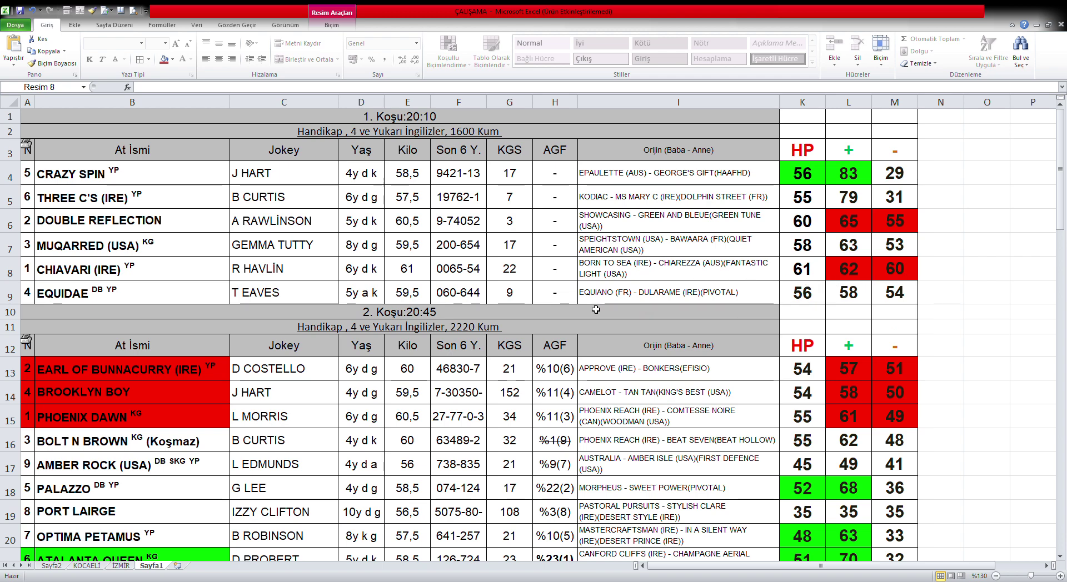
scroll(595, 309, "down", 2)
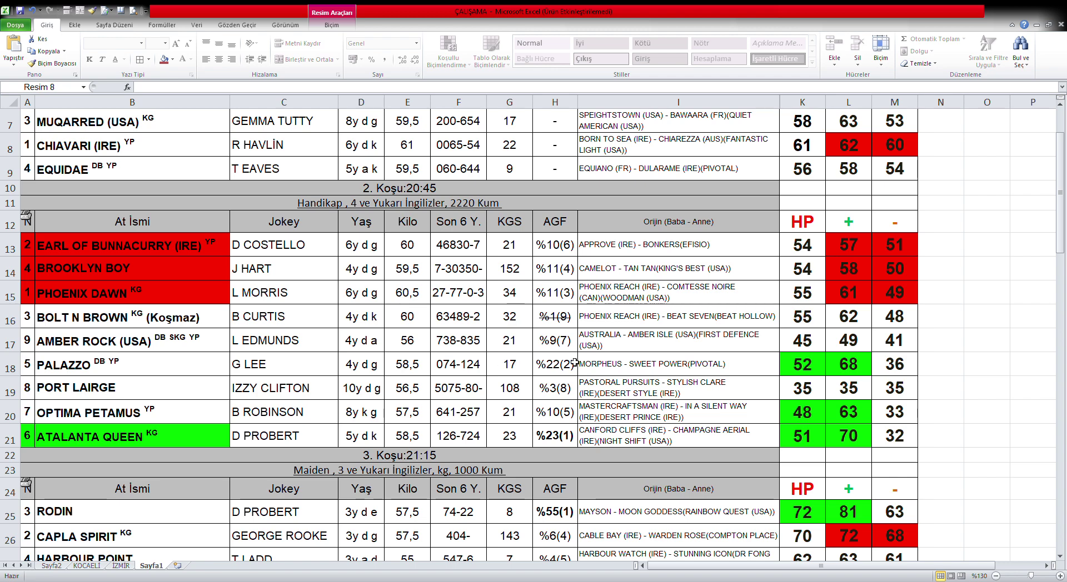
left_click(30, 410)
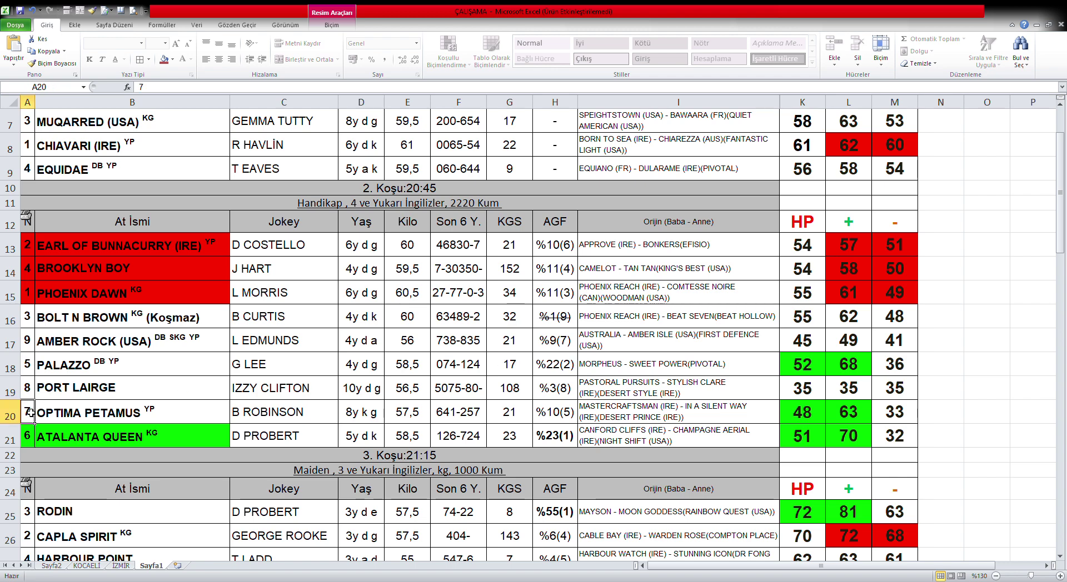
left_click(29, 370)
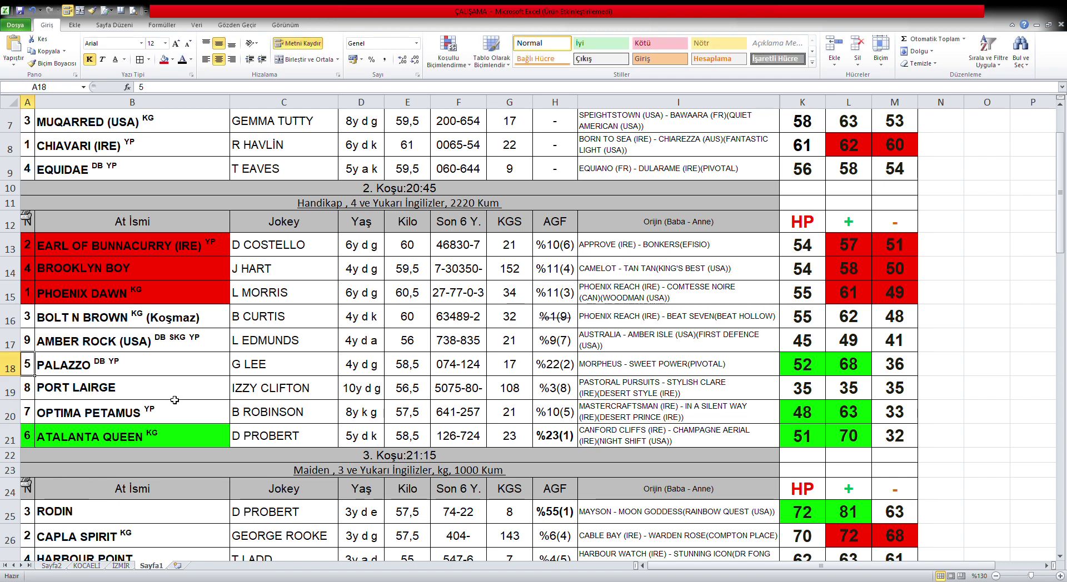
left_click(29, 438)
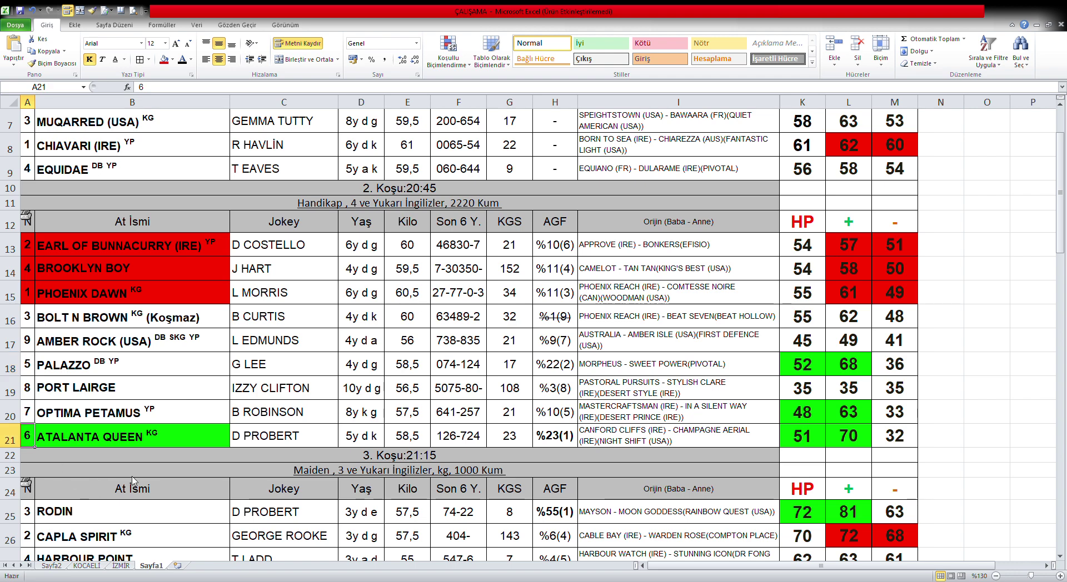
key("alt+h")
key("f")
key("p")
left_click(30, 395)
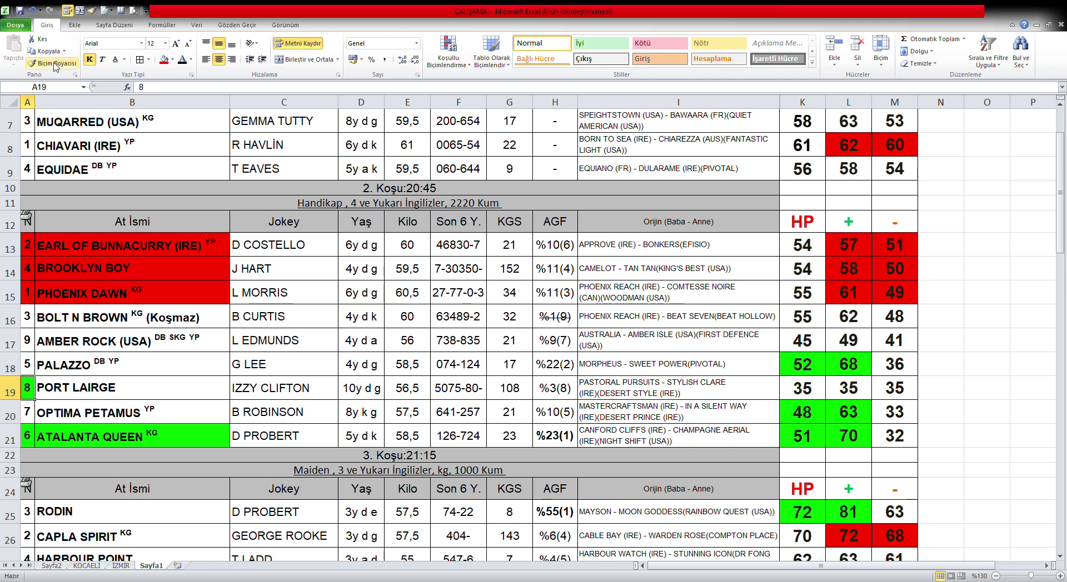
left_click(32, 10)
Copy the green format of ATALANTA QUEEN's number cell A21 onto PALAZZO's number cell A18 in the second race.
left_click(25, 371)
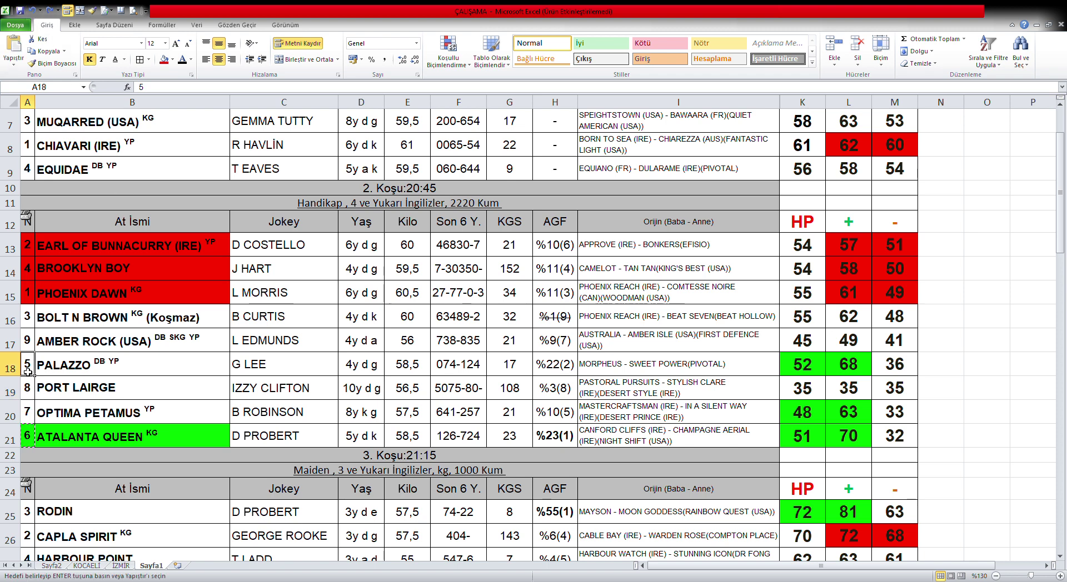
left_click(32, 434)
left_click(52, 63)
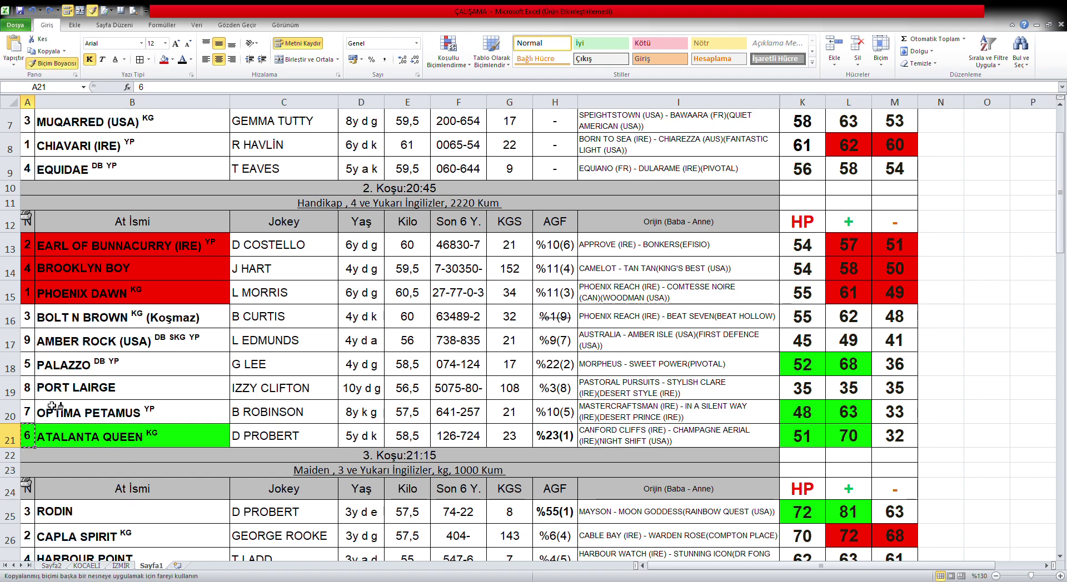
left_click(30, 367)
left_click(29, 368)
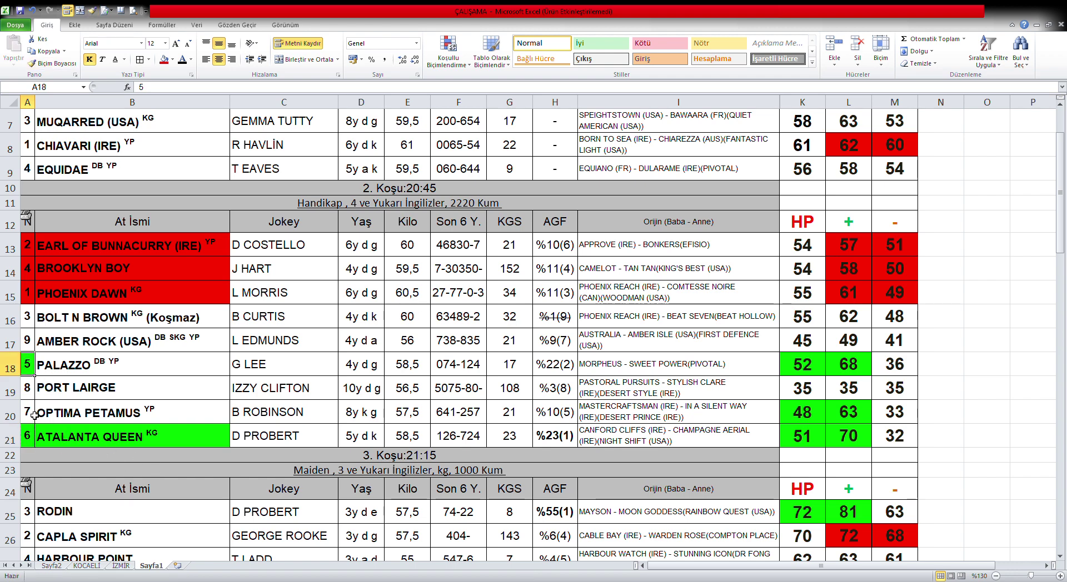
Copy the green format of PALAZZO's number cell onto OPTIMA PETAMUS's number cell A20.
key("alt+h")
key("f")
key("p")
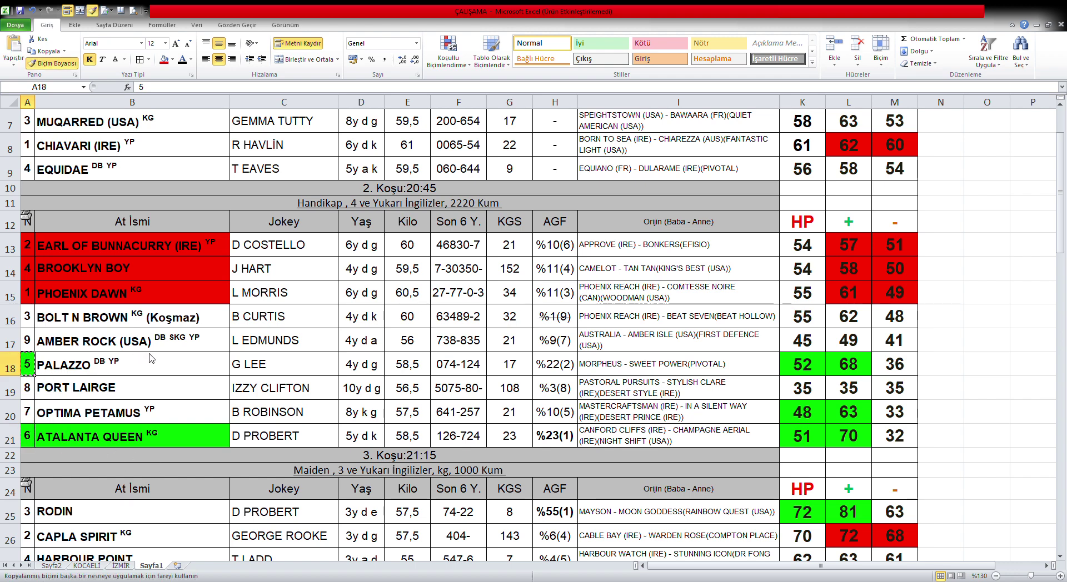
left_click(34, 414)
left_click(298, 418)
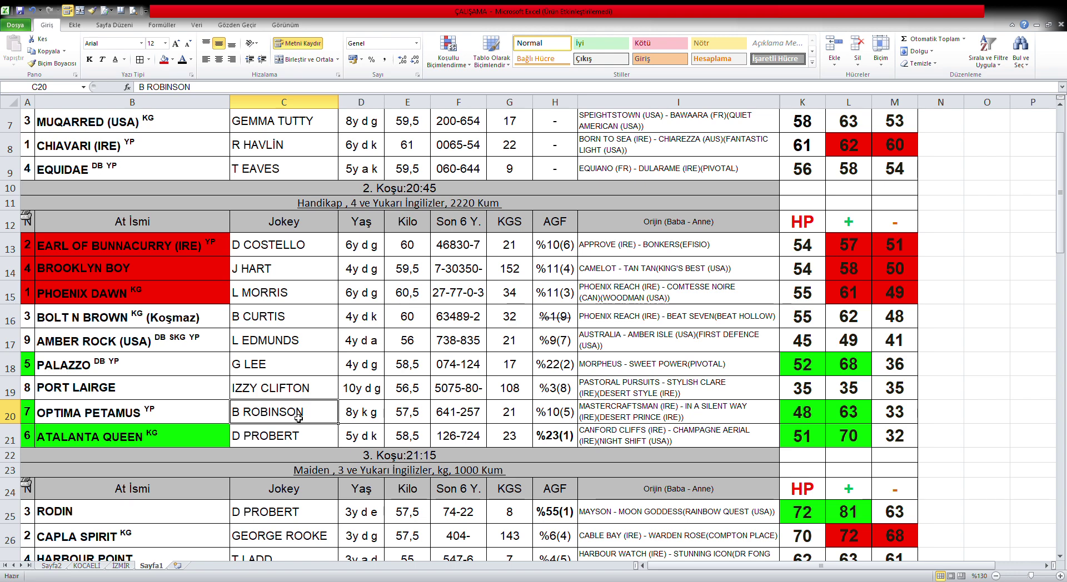
Review the HP, plus, minus and AGF values of the horses in races 3 to 7, including ARABIAN KING's AGF.
scroll(337, 413, "down", 4)
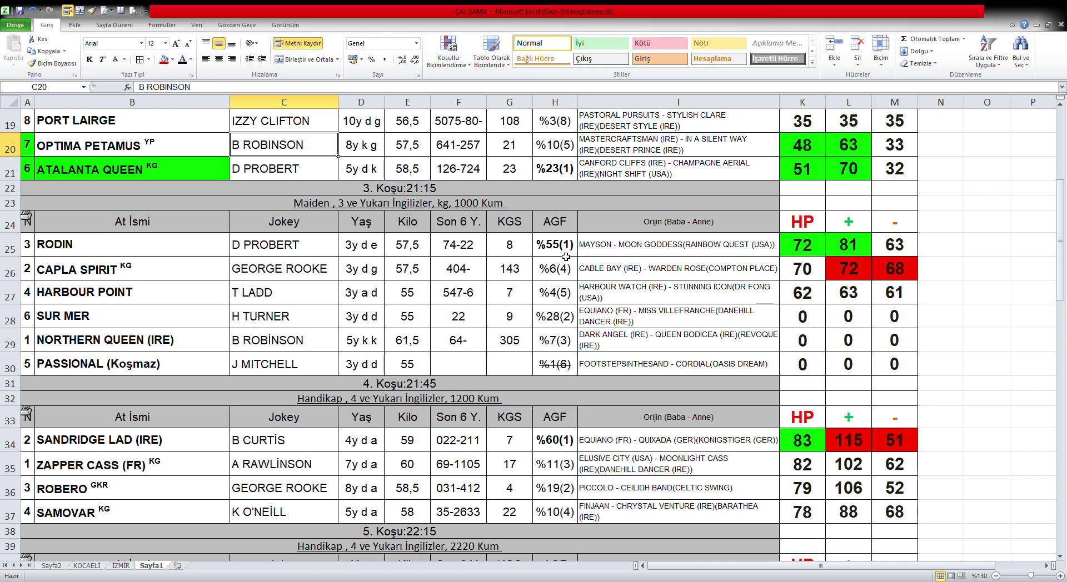
scroll(560, 278, "down", 3)
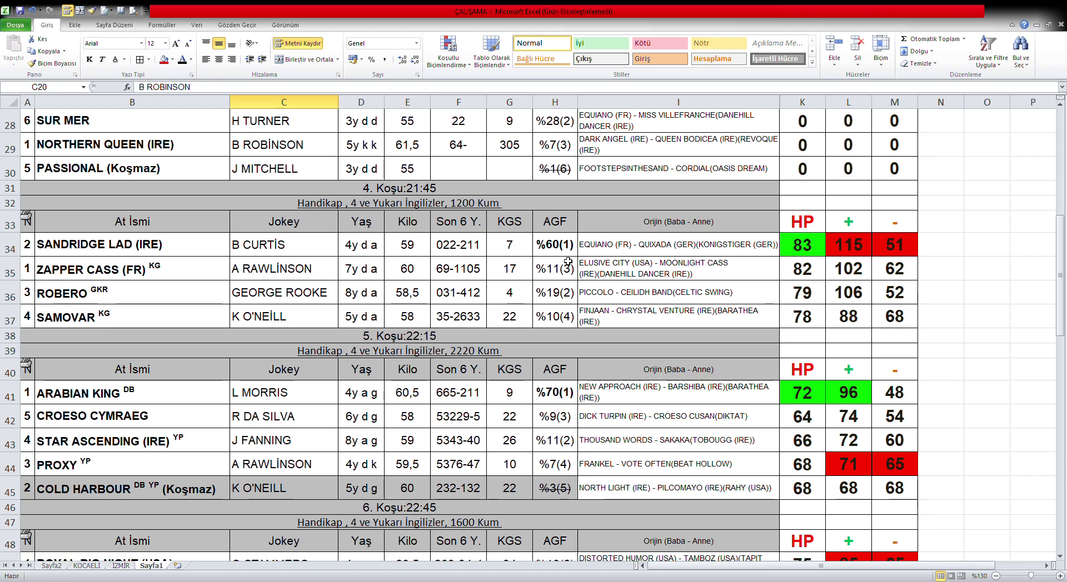
scroll(568, 261, "down", 2)
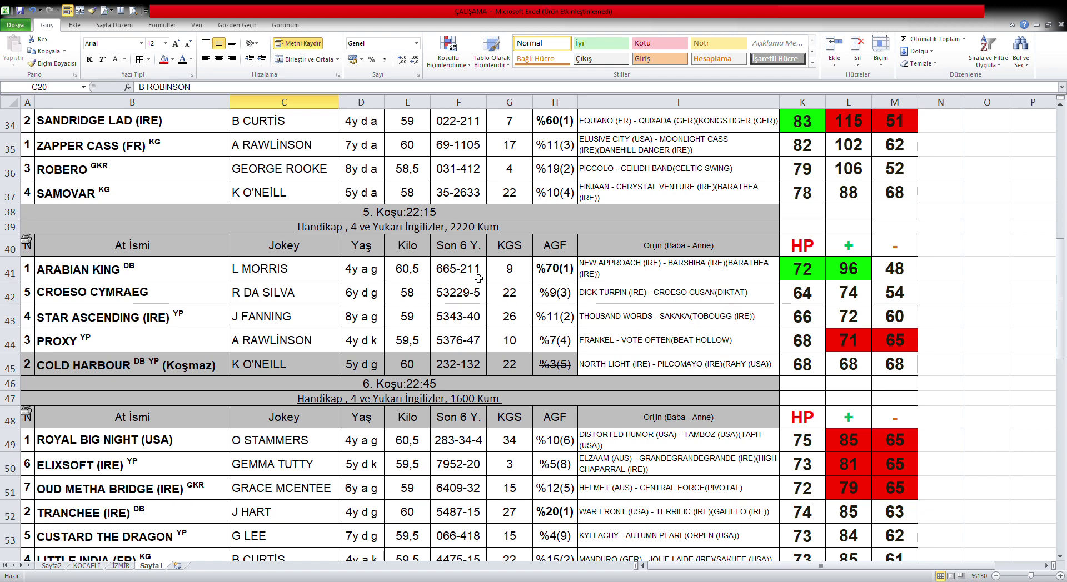
left_click(557, 278)
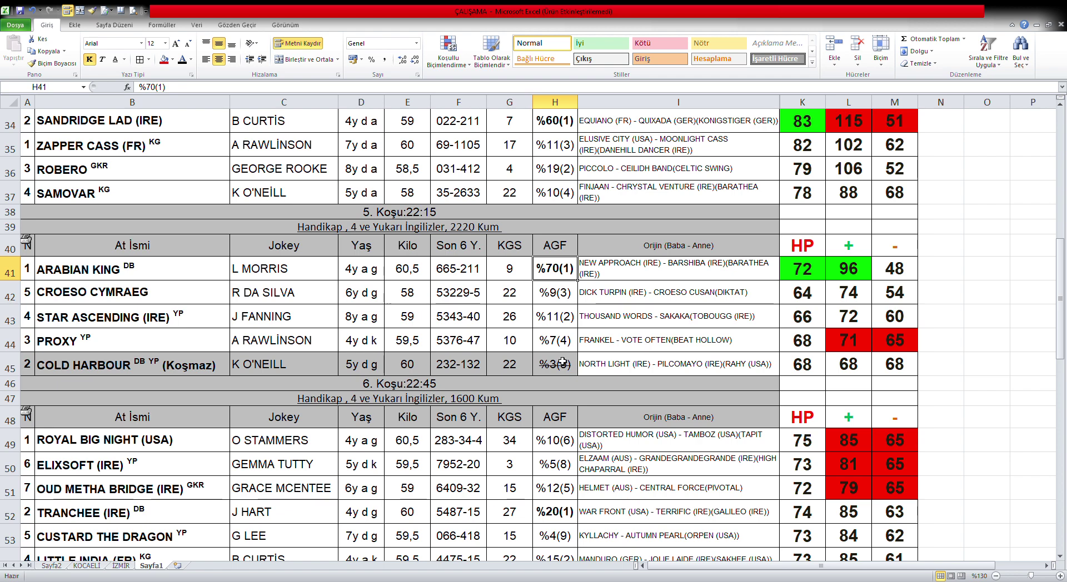
scroll(562, 363, "down", 3)
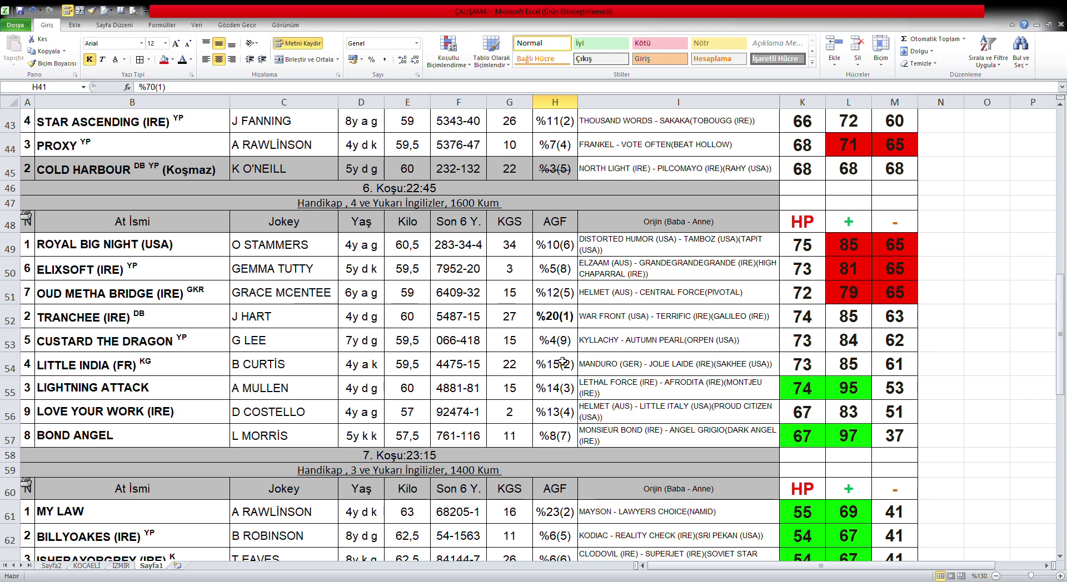
scroll(563, 361, "down", 4)
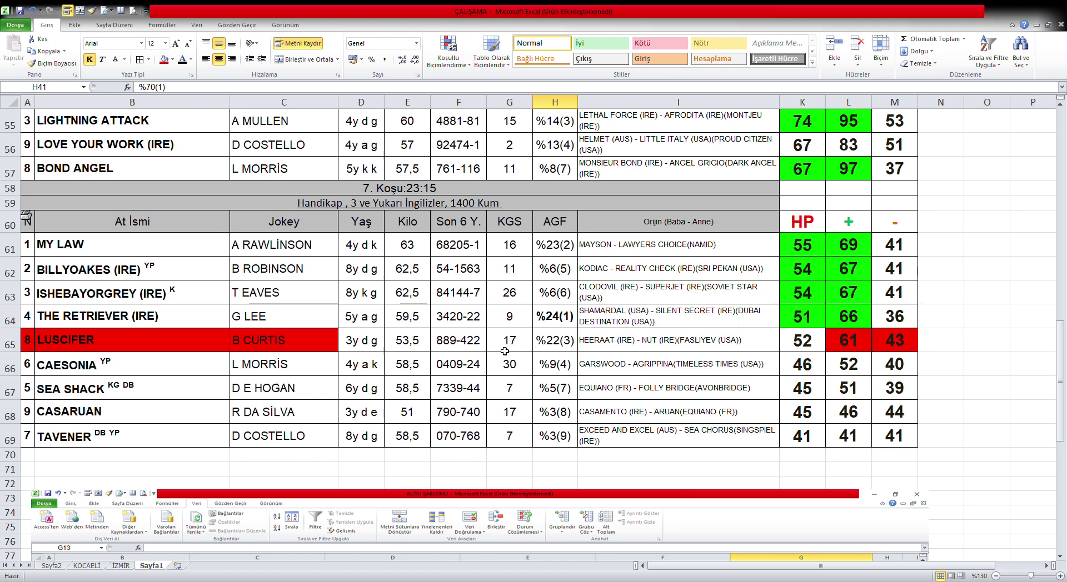
Compare the minus scores of LUSCIFER and CASARUAN in race 7, and view the Southwell six-leg coupon below the table.
left_click(901, 345)
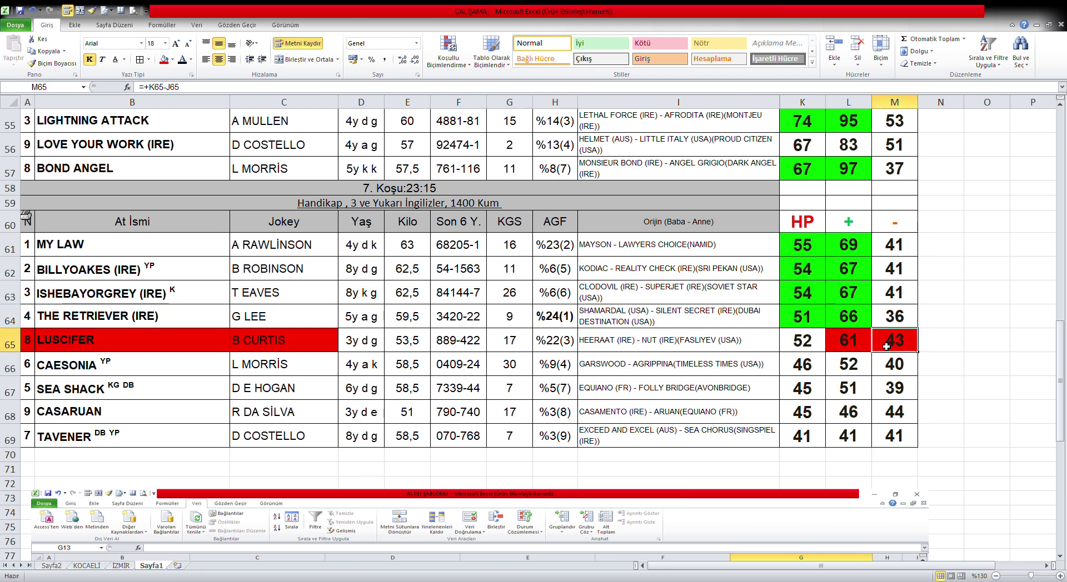
mouse_move(901, 346)
left_mouse_down()
mouse_move(856, 349)
mouse_move(902, 346)
left_mouse_up()
left_click(880, 418)
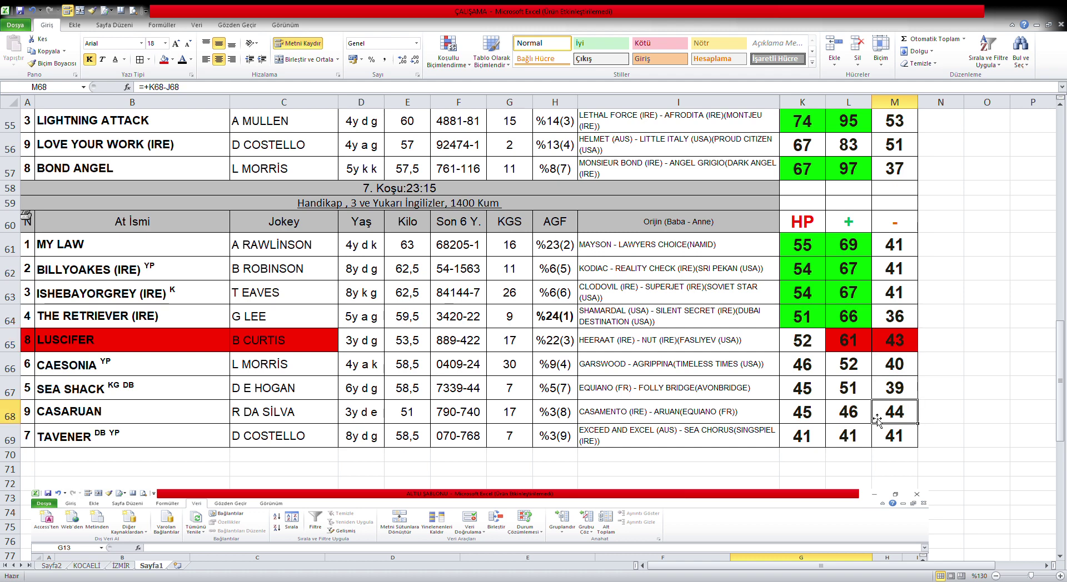
left_click(462, 420)
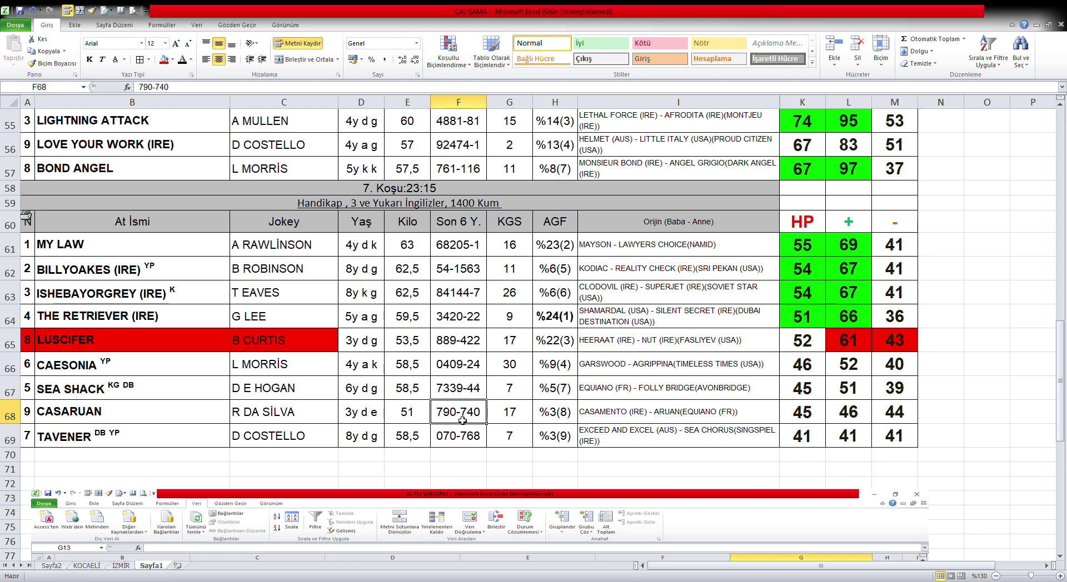
left_click(909, 415)
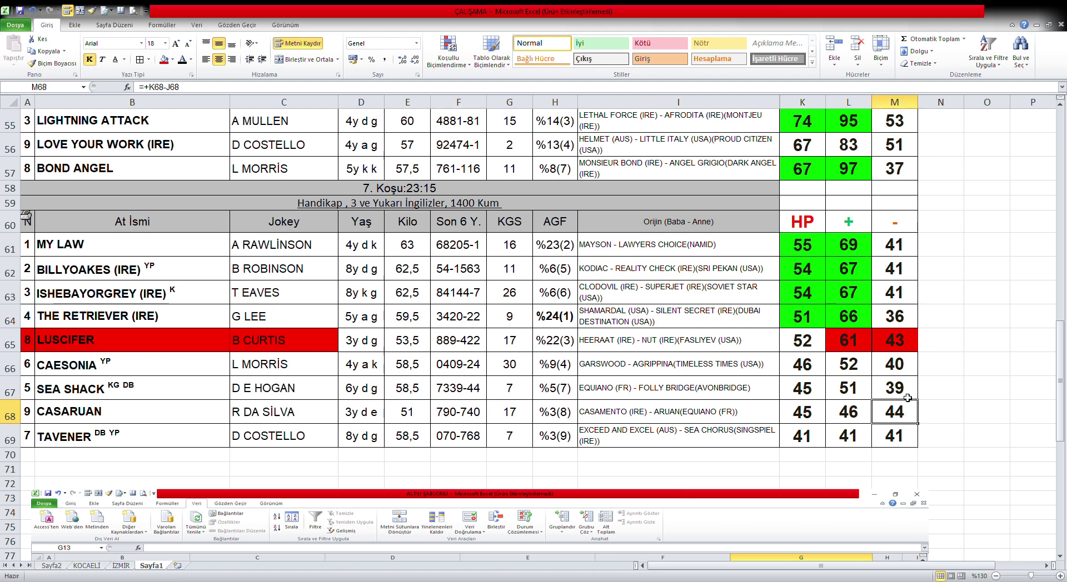
left_click(898, 349)
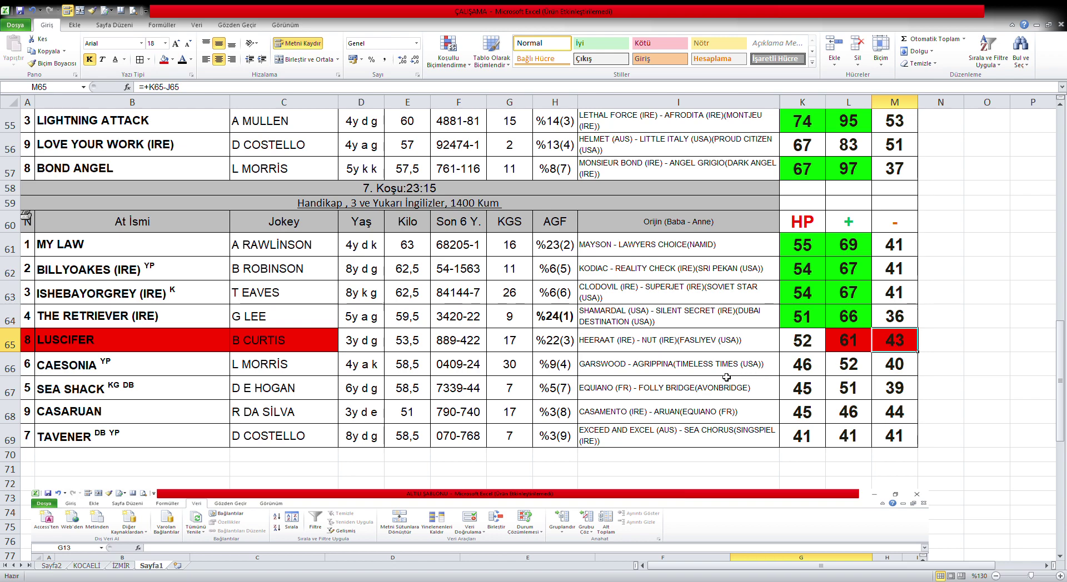
scroll(717, 377, "down", 6)
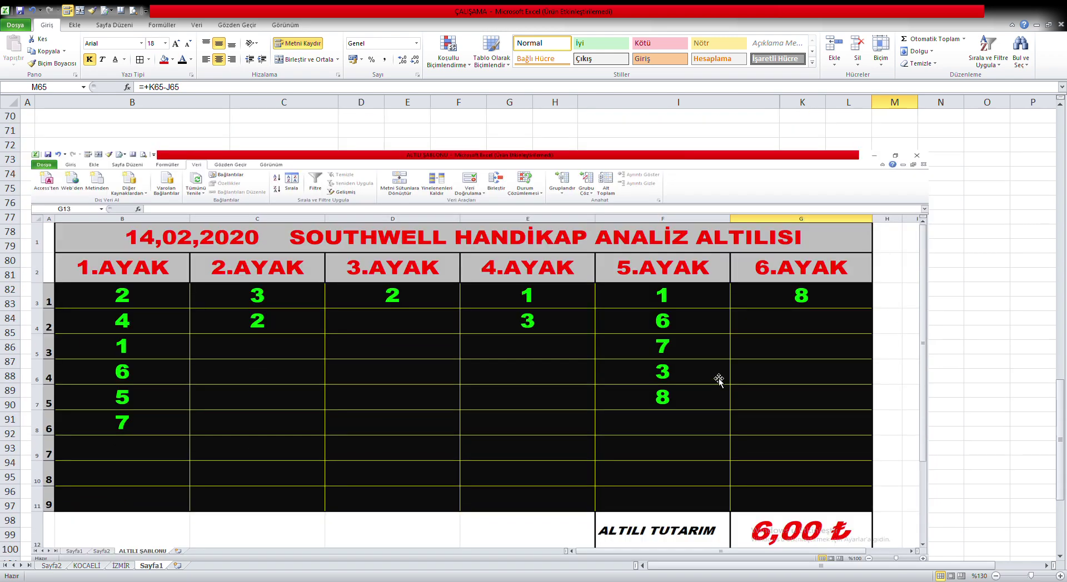